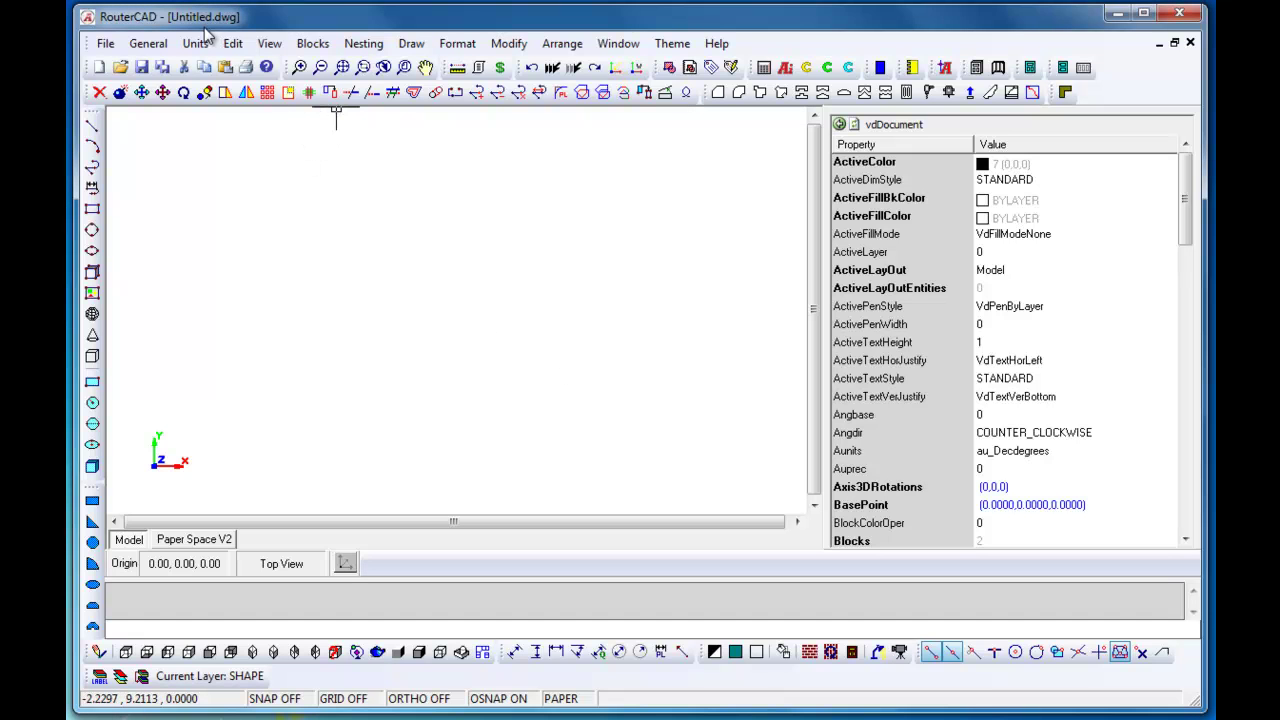
# - Open the Nesting menu for the empty Untitled.dwg drawing
pyautogui.click(368, 48)
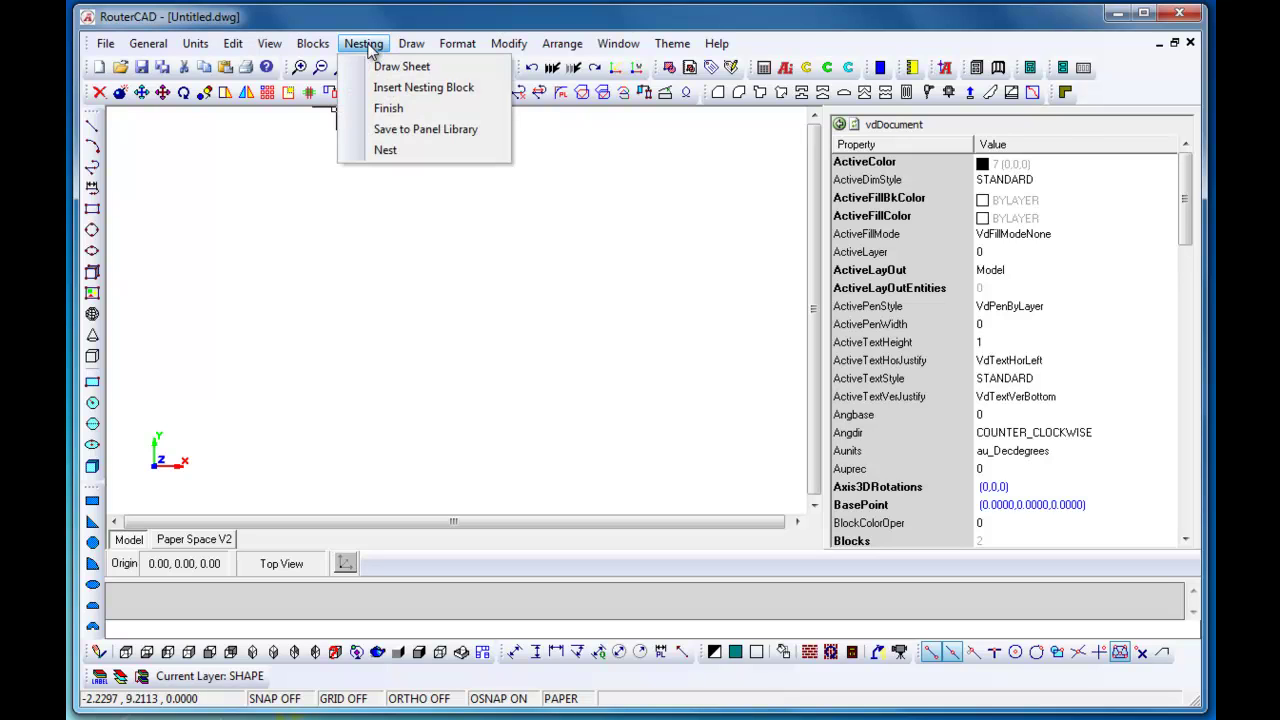
# - Launch Nest, then show the RouterCAM menu with Machine Setup, Tool Library and Tool Strategies
pyautogui.click(388, 152)
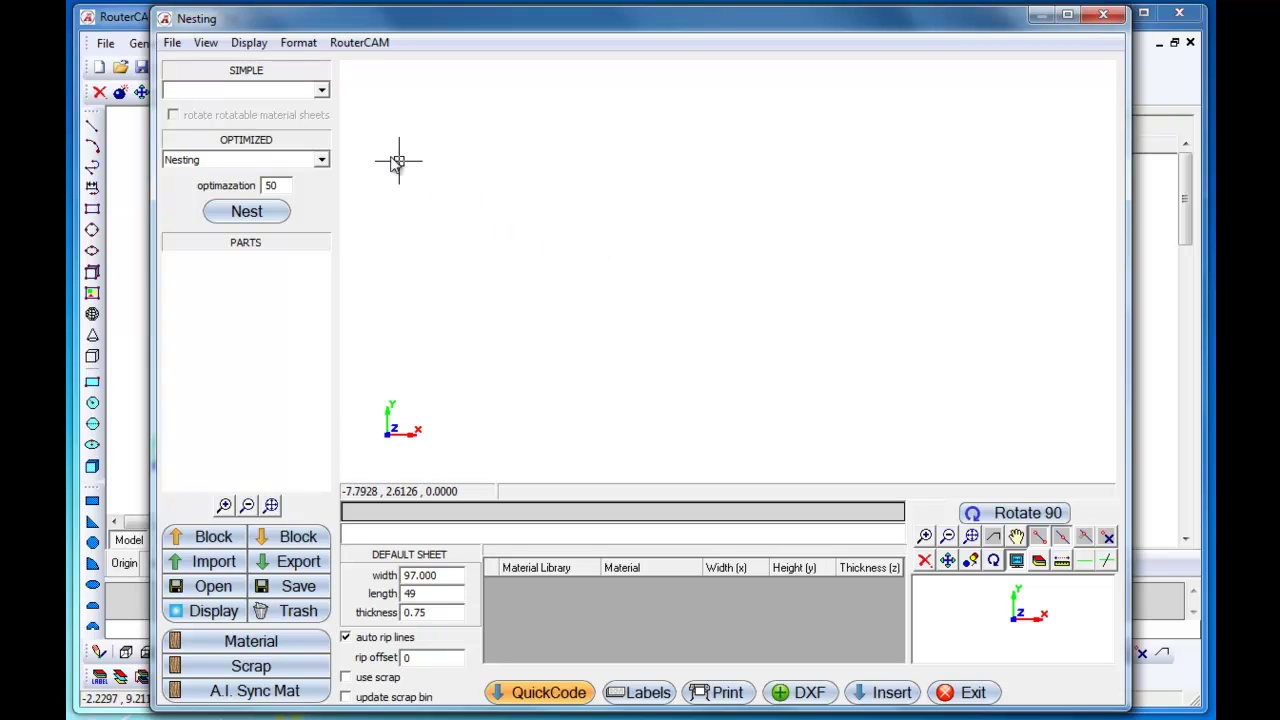
pyautogui.click(358, 45)
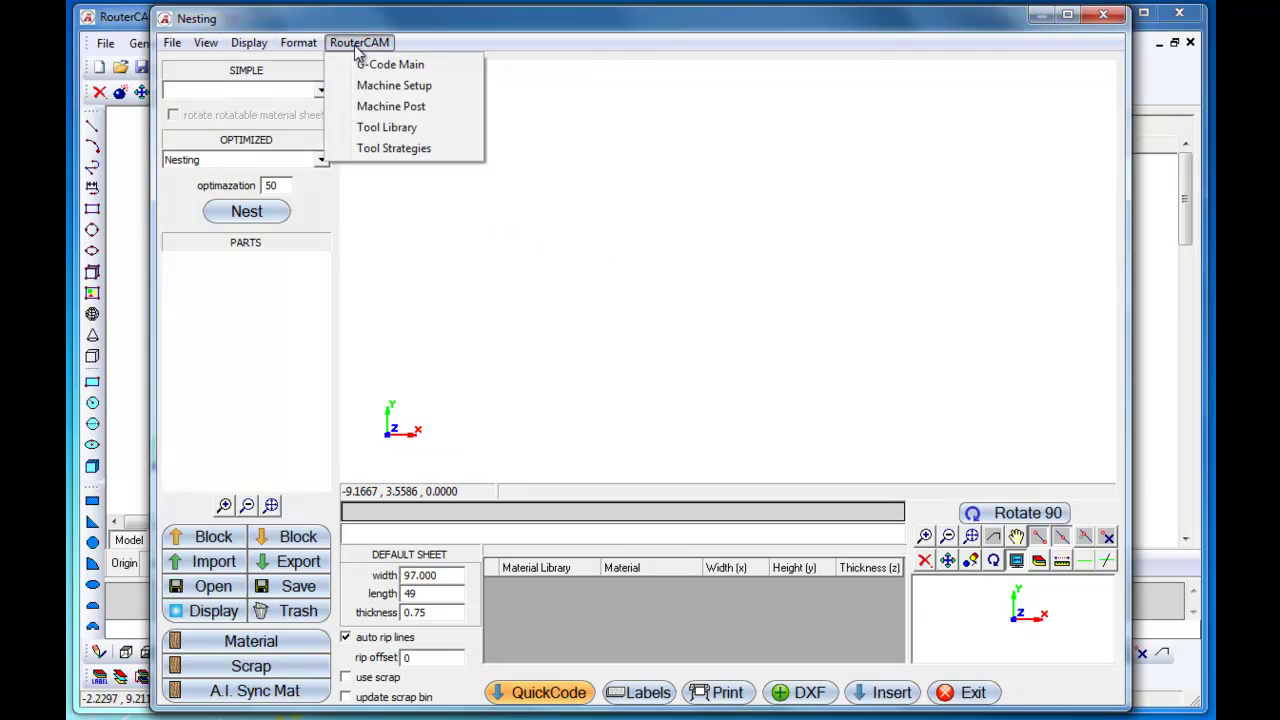
# - Open Machine Setup for the RouterCAD Solo and check its Trim X value
pyautogui.click(394, 88)
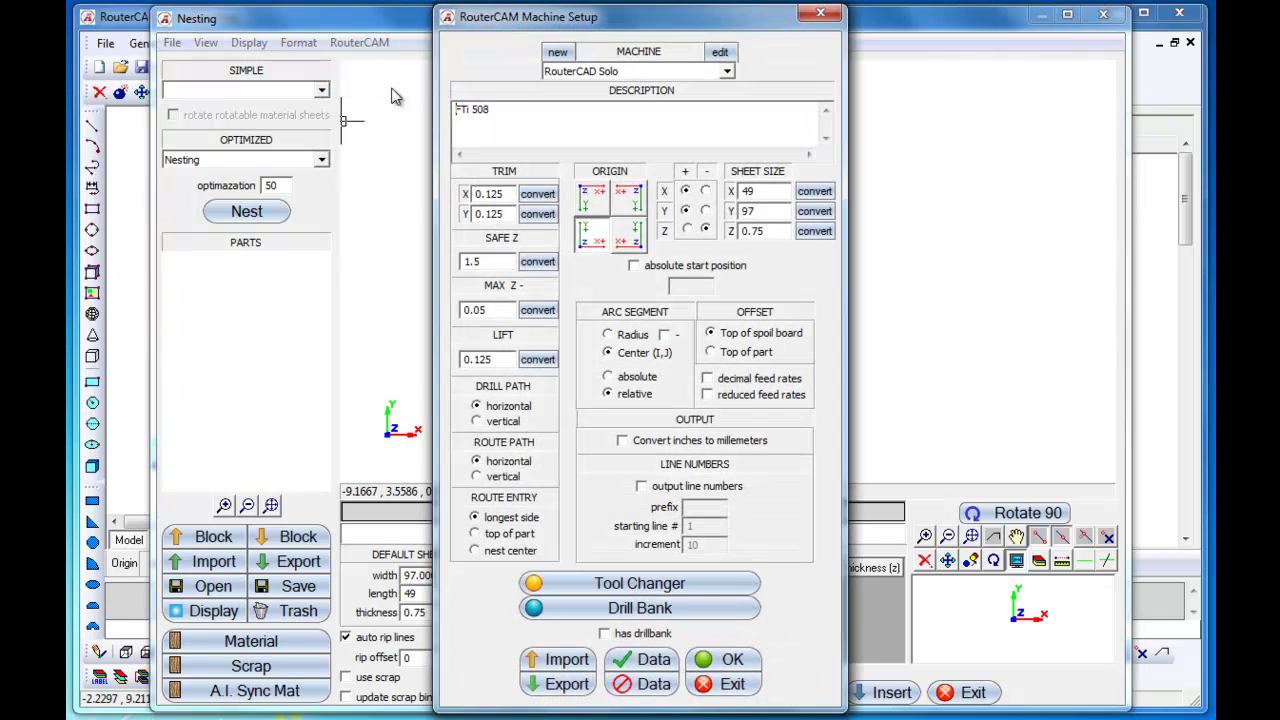
pyautogui.click(506, 196)
# - Open the Tool Library via Tool Changer, keeping 3/8 Compression (0.375 diameter, 1.000 height) selected
pyautogui.click(628, 584)
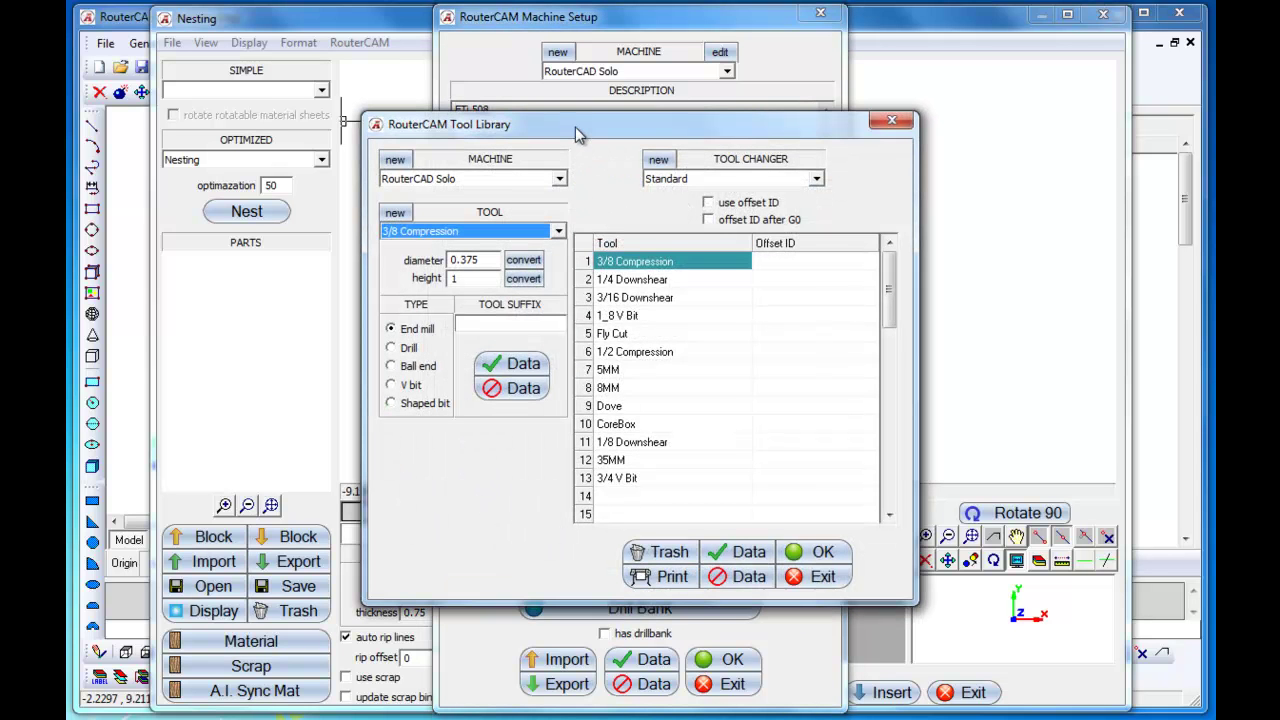
pyautogui.moveTo(575, 127); pyautogui.dragTo(580, 106)
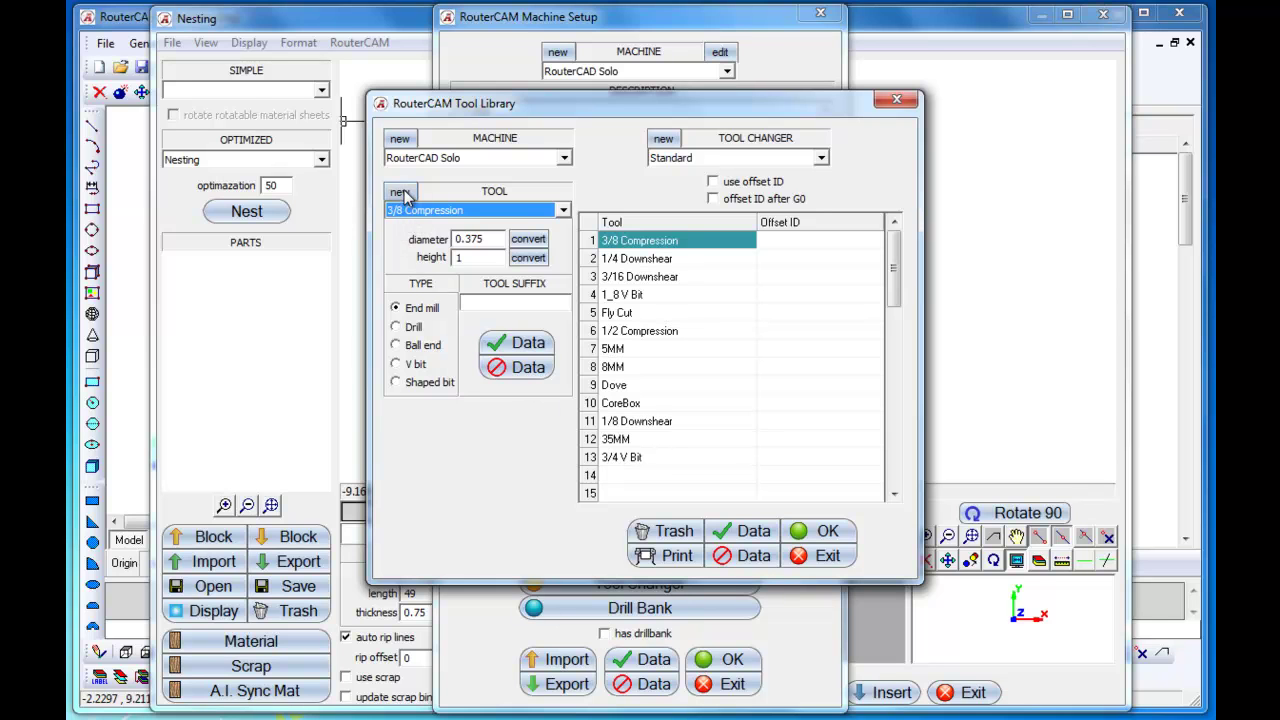
pyautogui.click(562, 210)
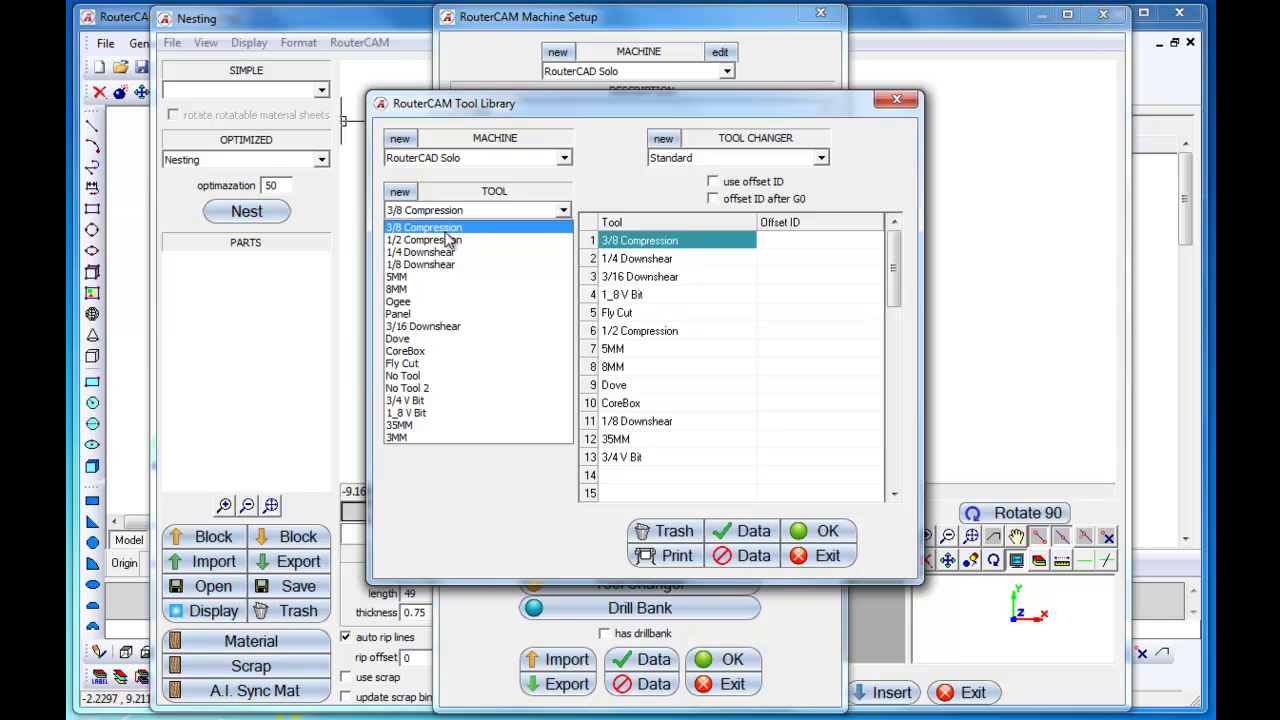
pyautogui.click(447, 228)
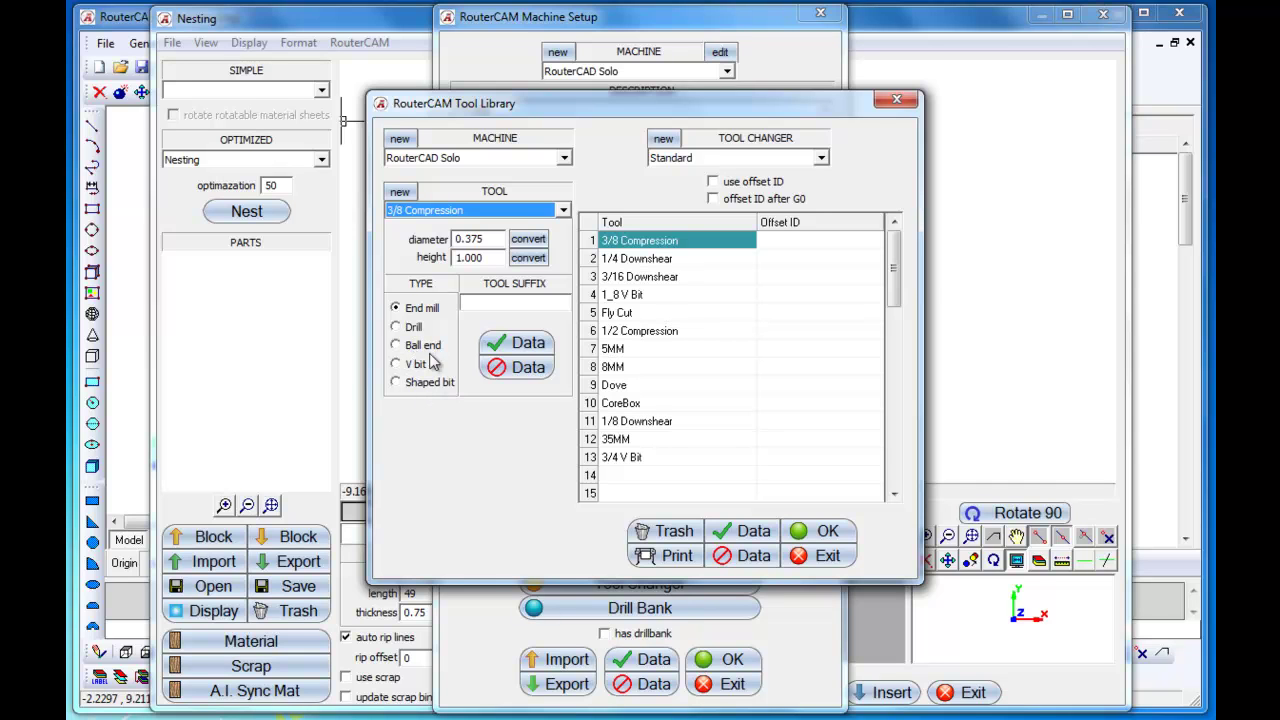
# - Save the tool library to the database and keep 3/8 Compression in tool slot 1
pyautogui.click(516, 345)
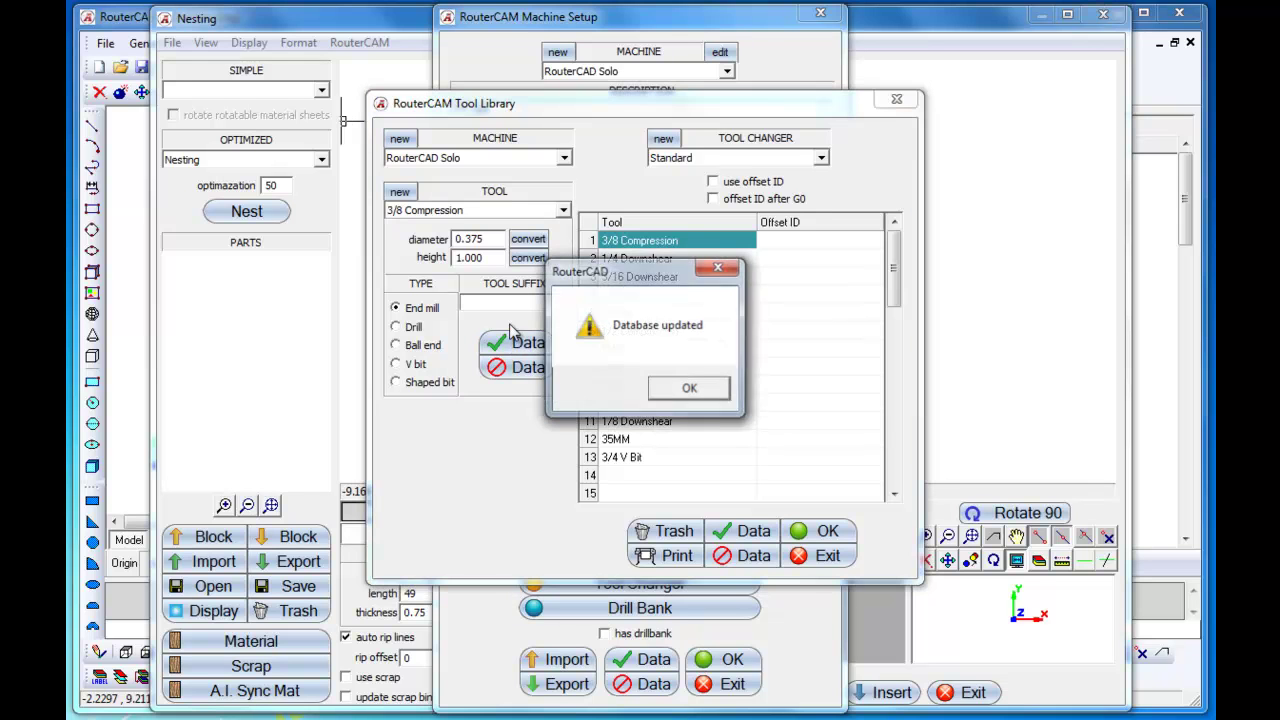
pyautogui.click(662, 388)
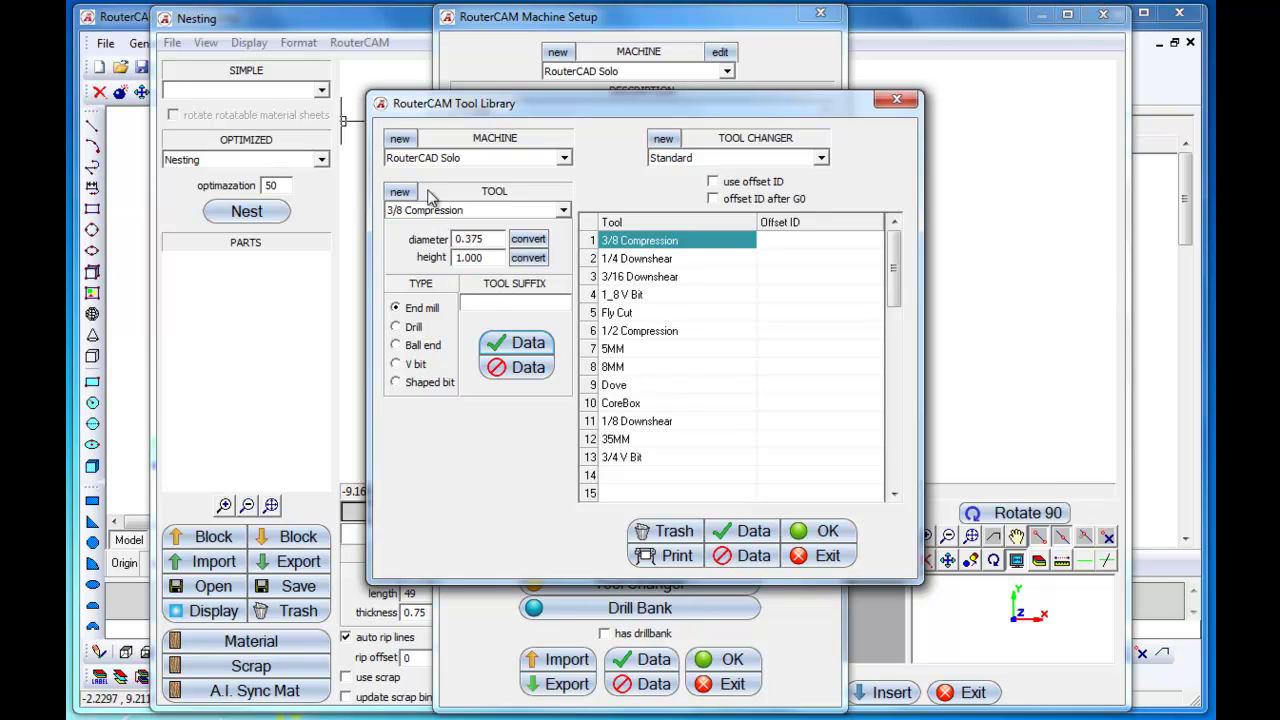
pyautogui.click(734, 244)
pyautogui.click(748, 241)
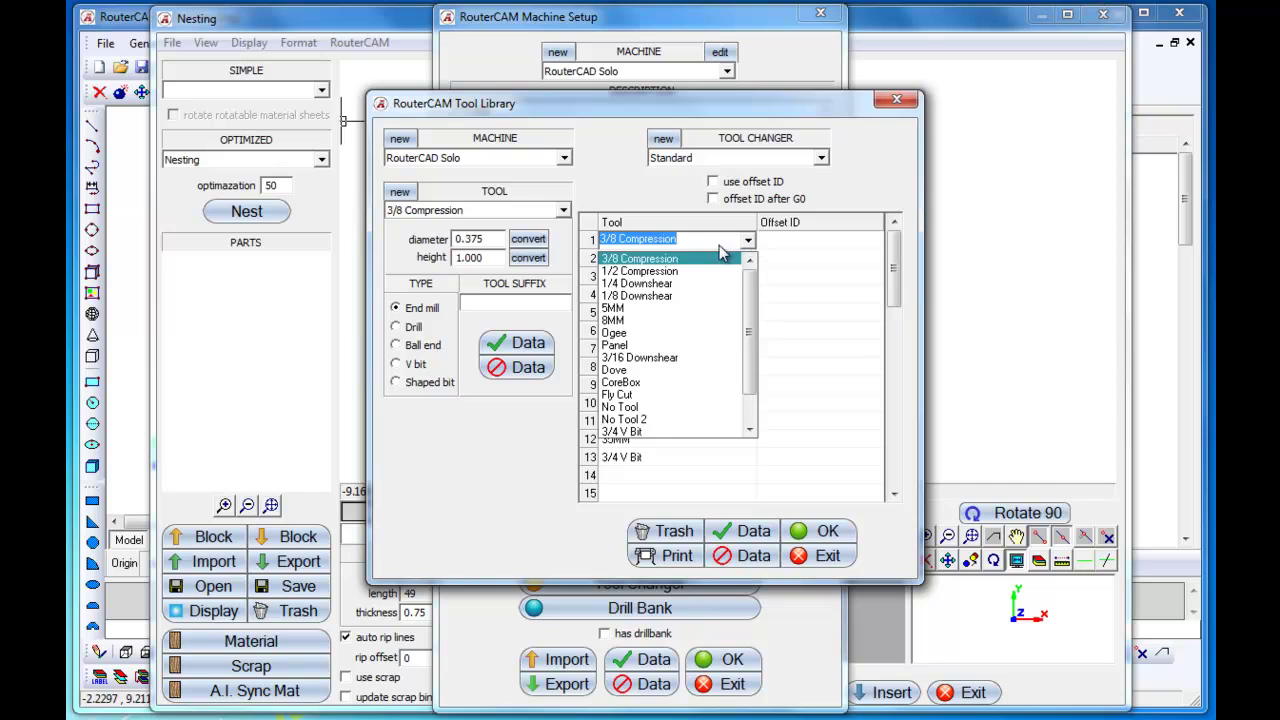
pyautogui.click(703, 264)
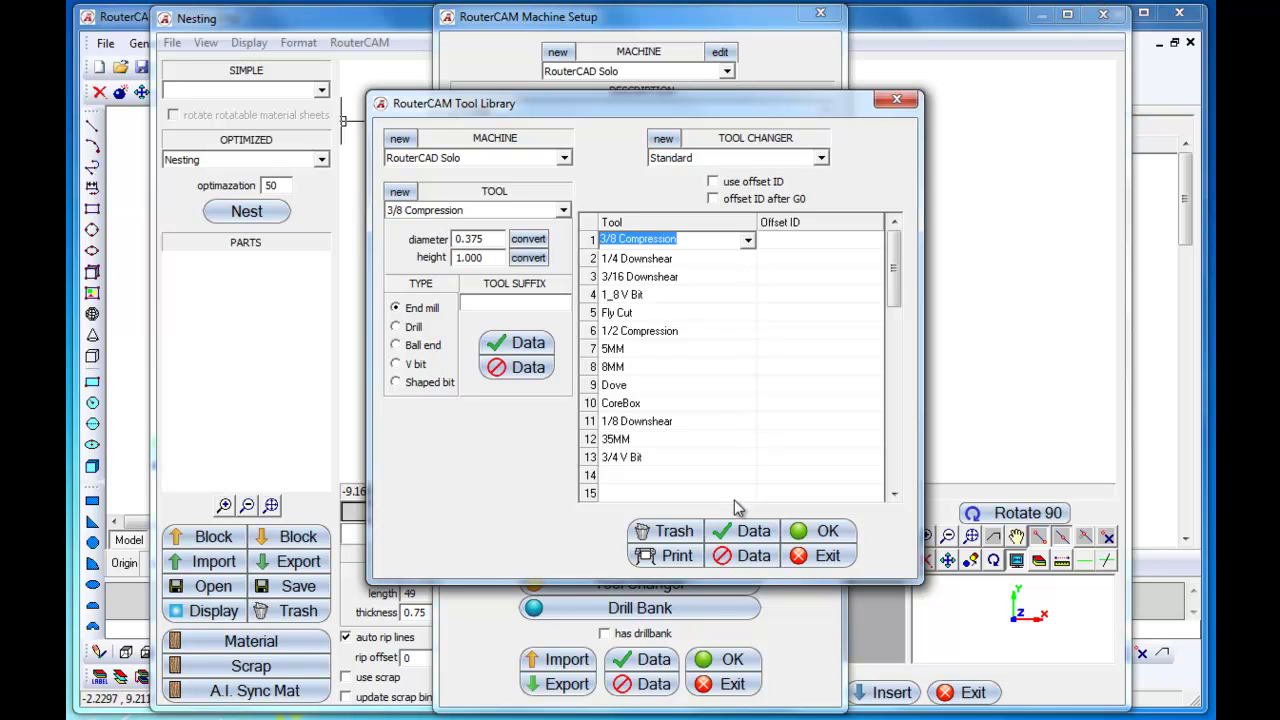
# - Save the RouterCAD Solo tool library to the database again and exit it
pyautogui.moveTo(632, 102); pyautogui.dragTo(622, 88)
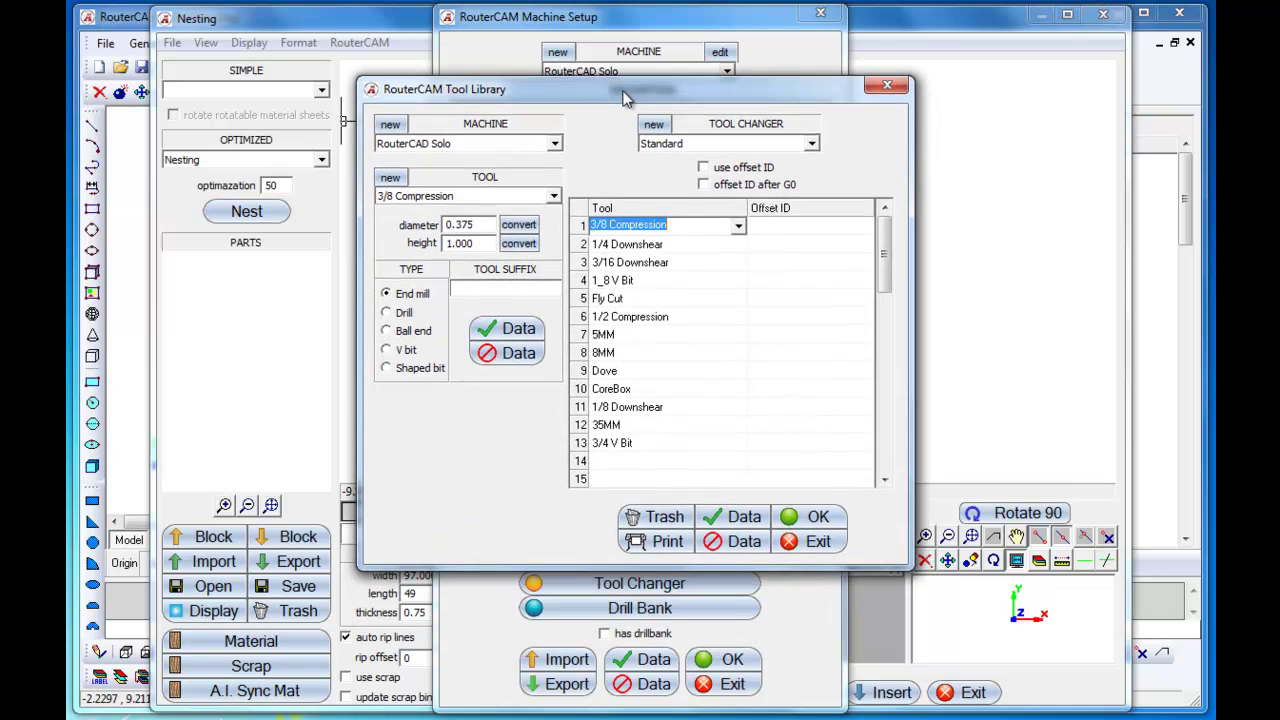
pyautogui.click(737, 517)
pyautogui.click(706, 377)
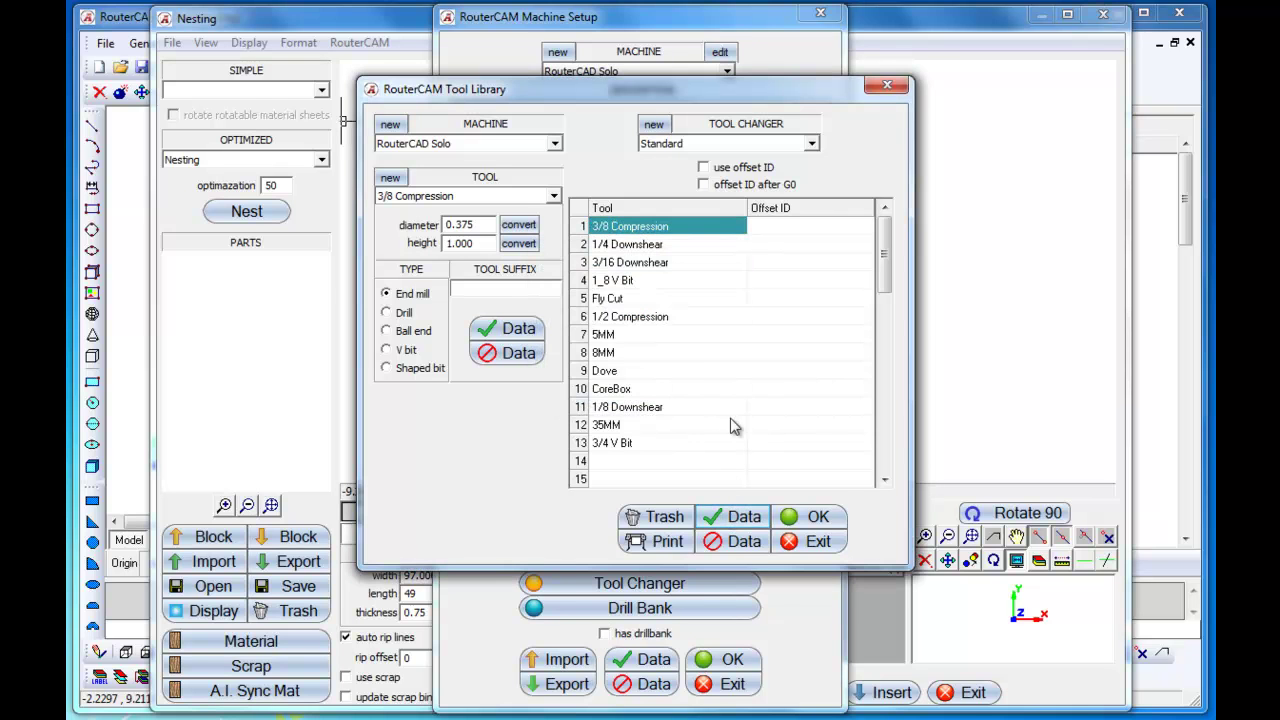
pyautogui.click(810, 541)
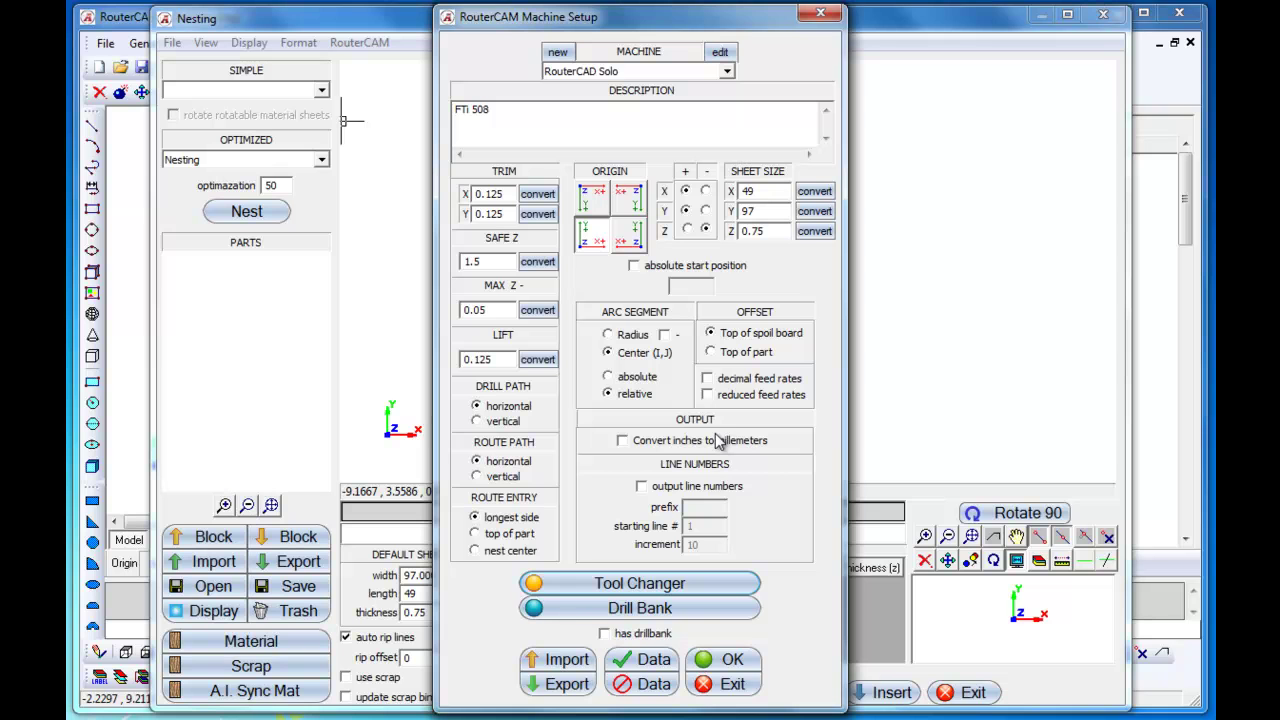
pyautogui.click(632, 606)
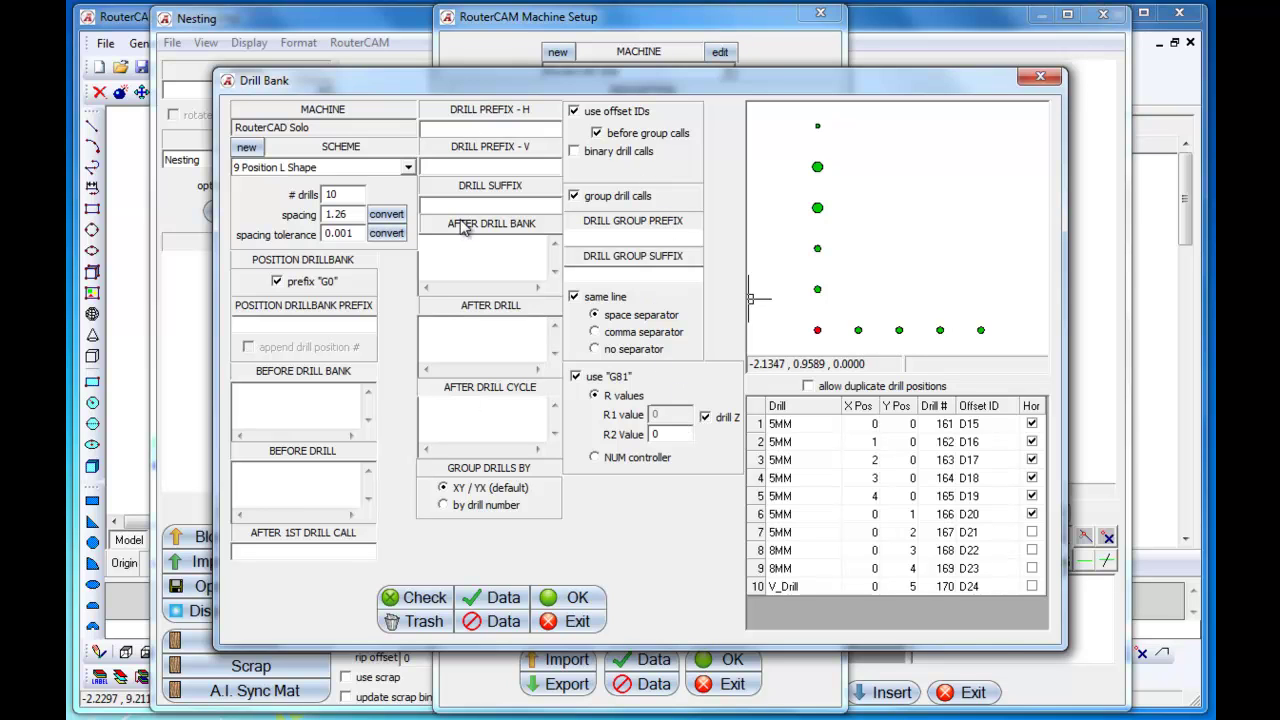
pyautogui.moveTo(511, 86)
pyautogui.mouseDown()
pyautogui.moveTo(509, 126)
pyautogui.moveTo(509, 110)
pyautogui.mouseUp()
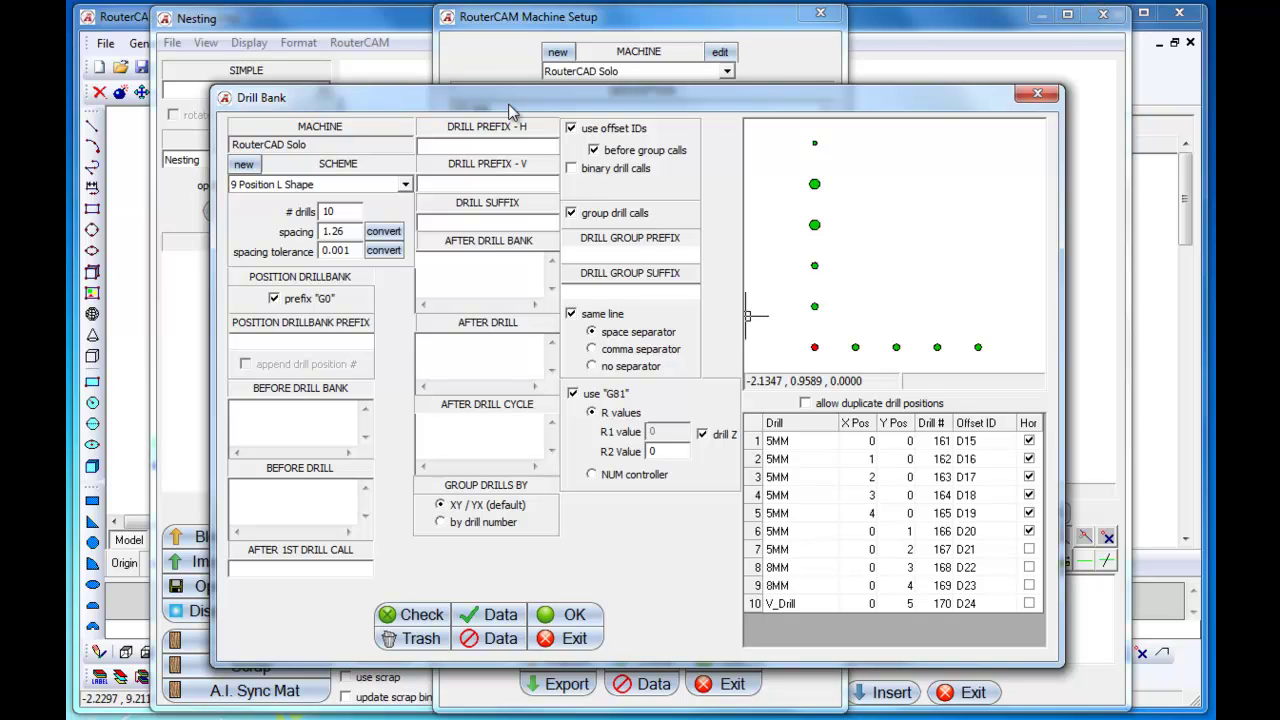
pyautogui.click(1030, 100)
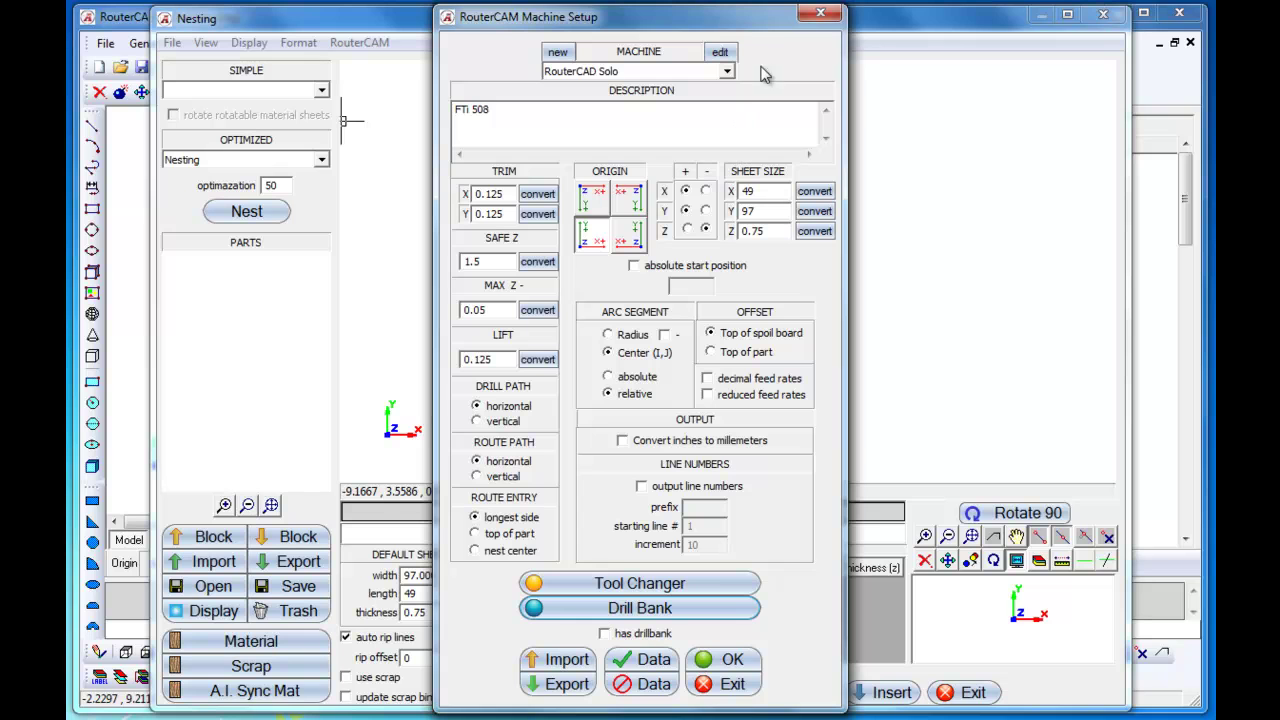
# - Close Machine Setup and open RouterCAM Tool Strategies, showing the Shape strategy
pyautogui.click(819, 15)
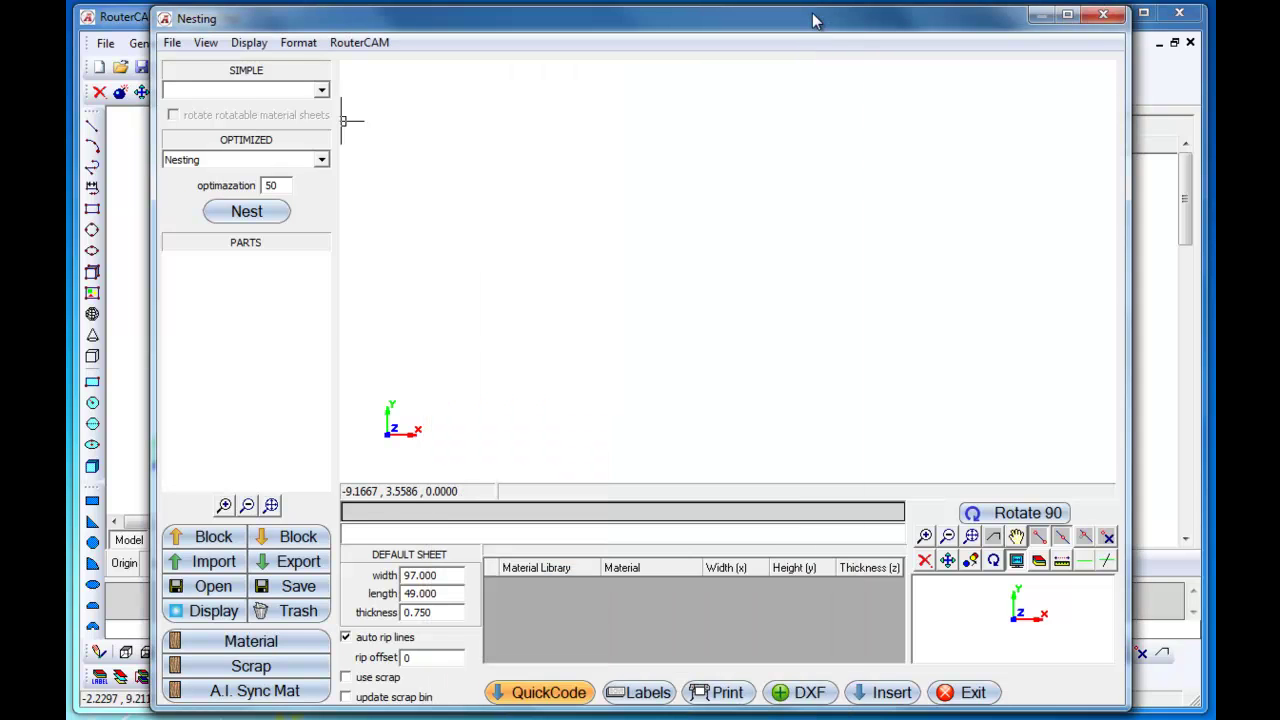
pyautogui.click(370, 44)
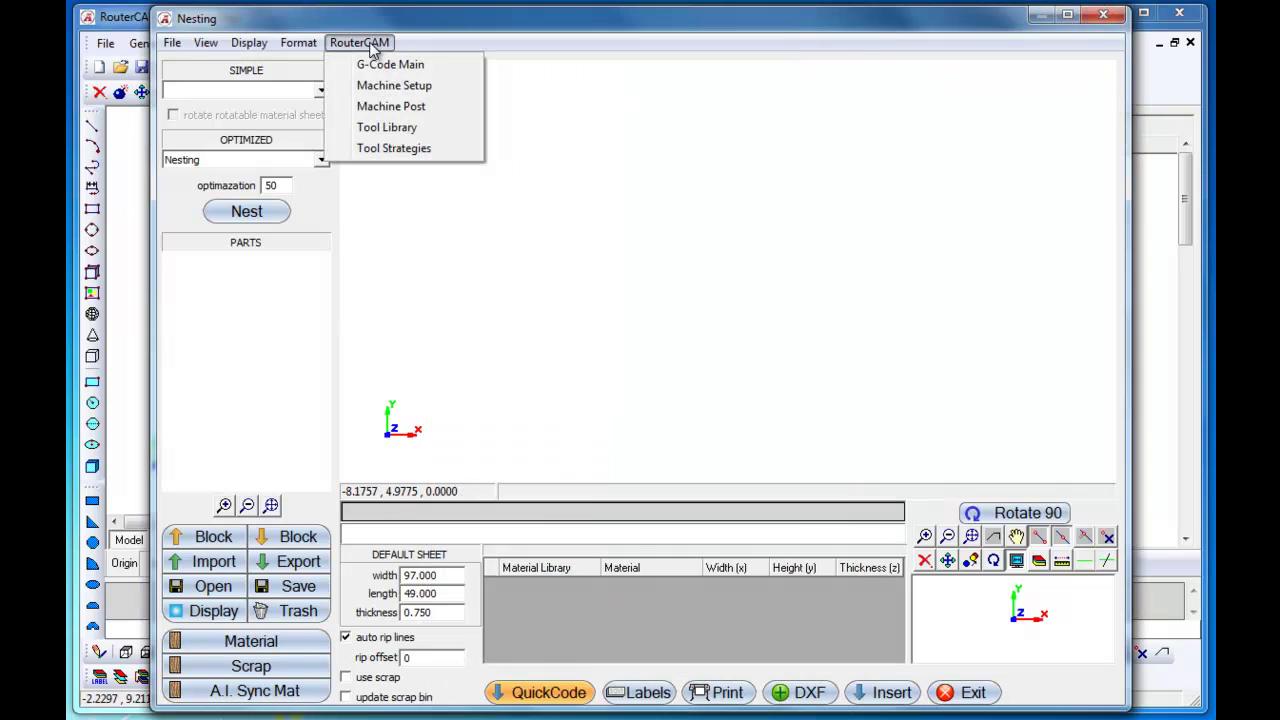
pyautogui.click(390, 149)
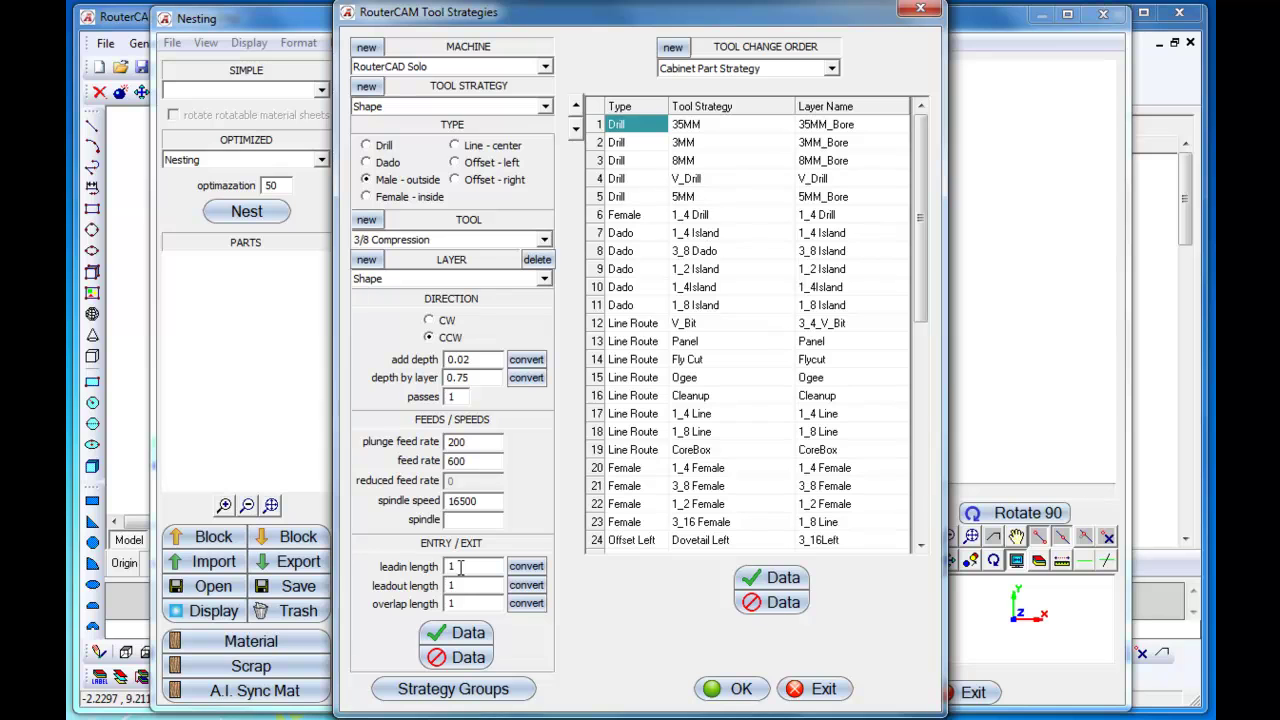
# - Select the 1_4 Island strategy: Dado, 1/4 Downshear, 0.250 depth per layer, feed 300
pyautogui.click(546, 108)
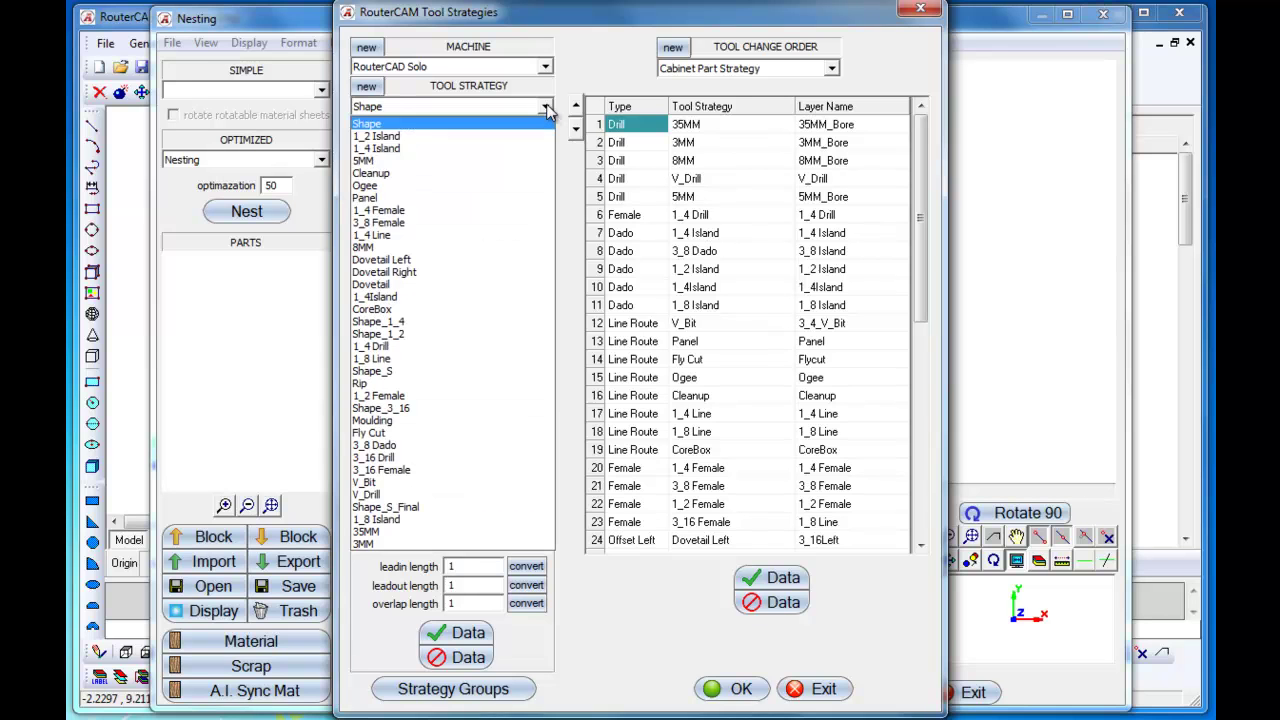
pyautogui.click(478, 148)
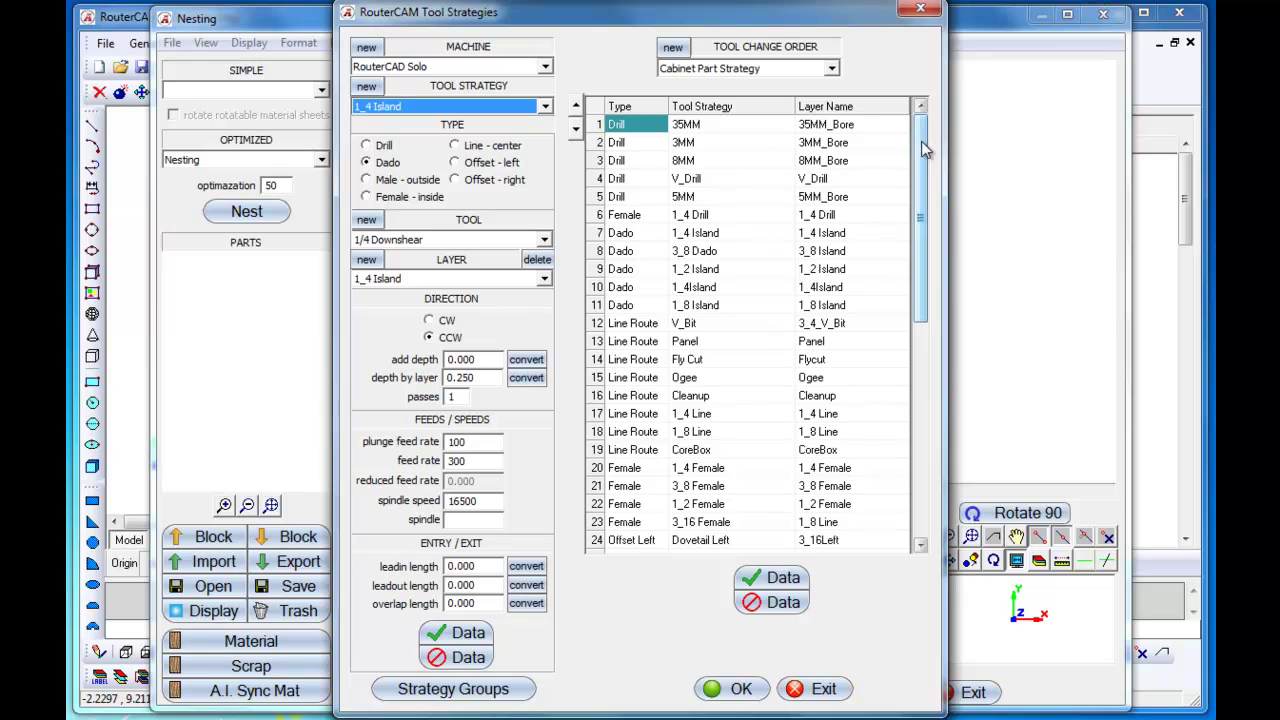
# - Scroll the Tool Change Order list down to row 32, the Rip strategy
pyautogui.moveTo(921, 141)
pyautogui.mouseDown()
pyautogui.moveTo(923, 449)
pyautogui.moveTo(916, 159)
pyautogui.mouseUp()
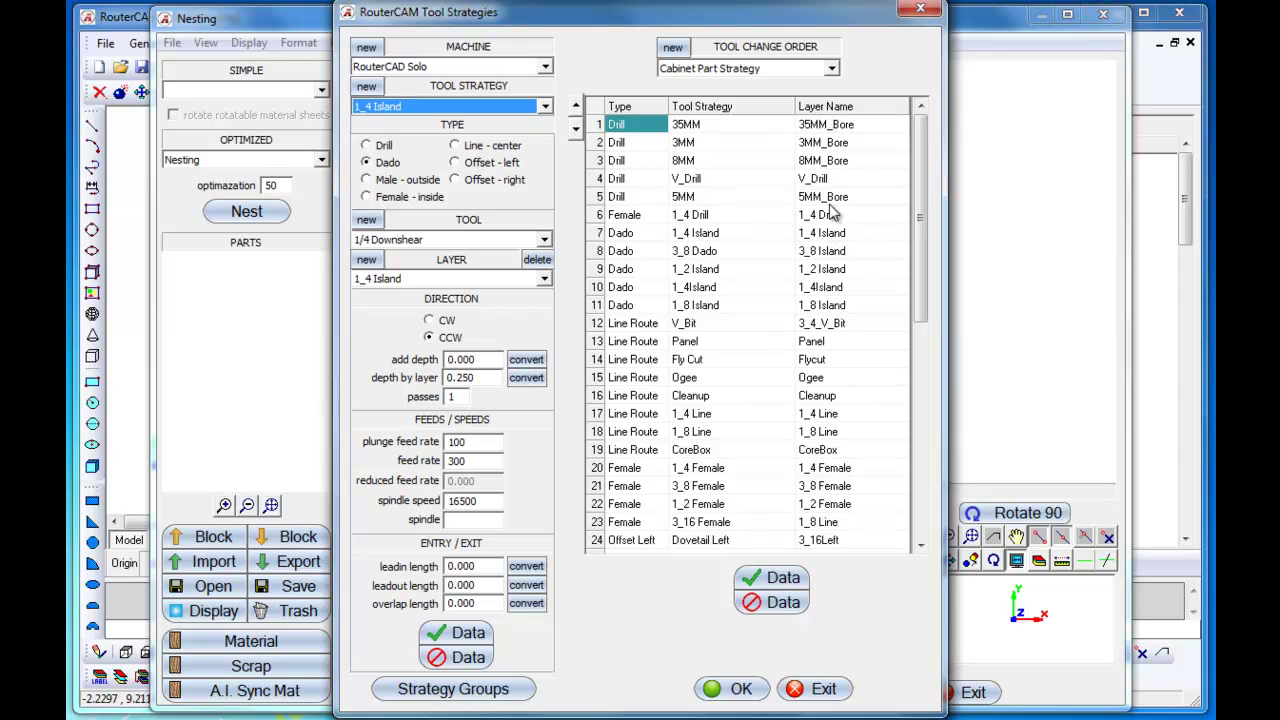
pyautogui.click(922, 548)
pyautogui.click(922, 548)
pyautogui.click(922, 548)
pyautogui.click(922, 548)
pyautogui.click(922, 548)
pyautogui.click(922, 548)
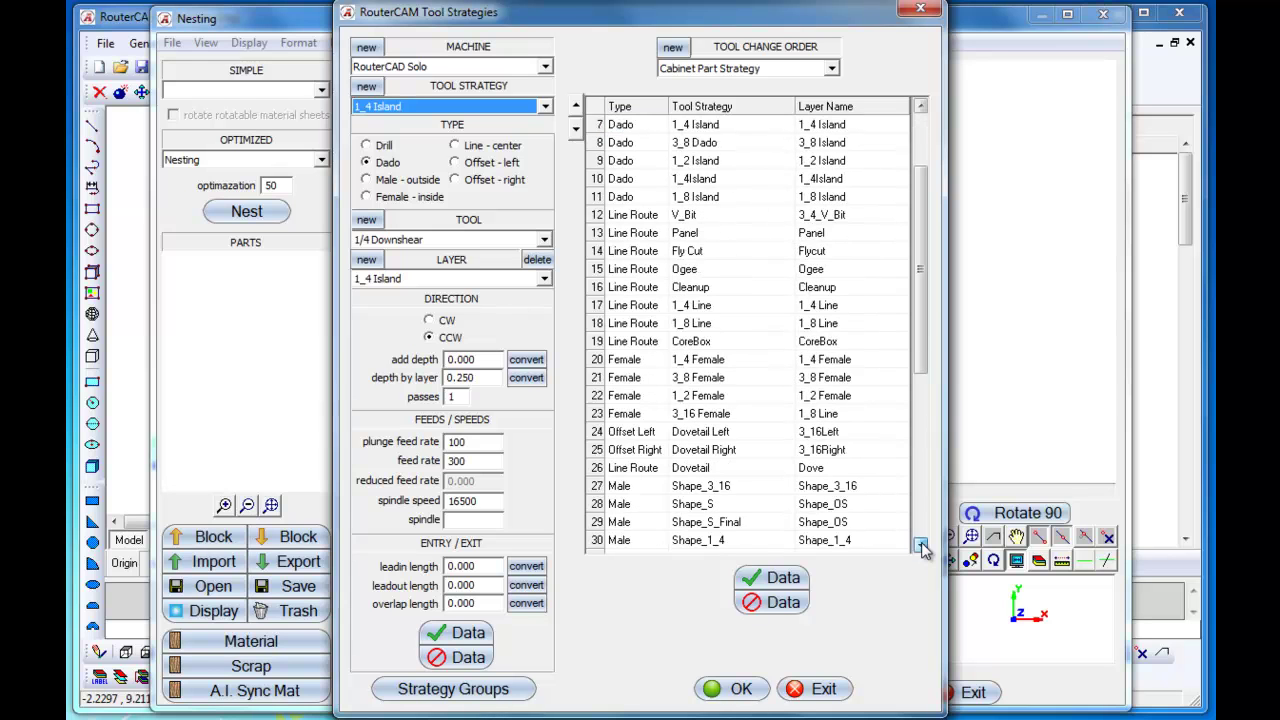
pyautogui.click(922, 548)
pyautogui.click(922, 548)
pyautogui.click(922, 548)
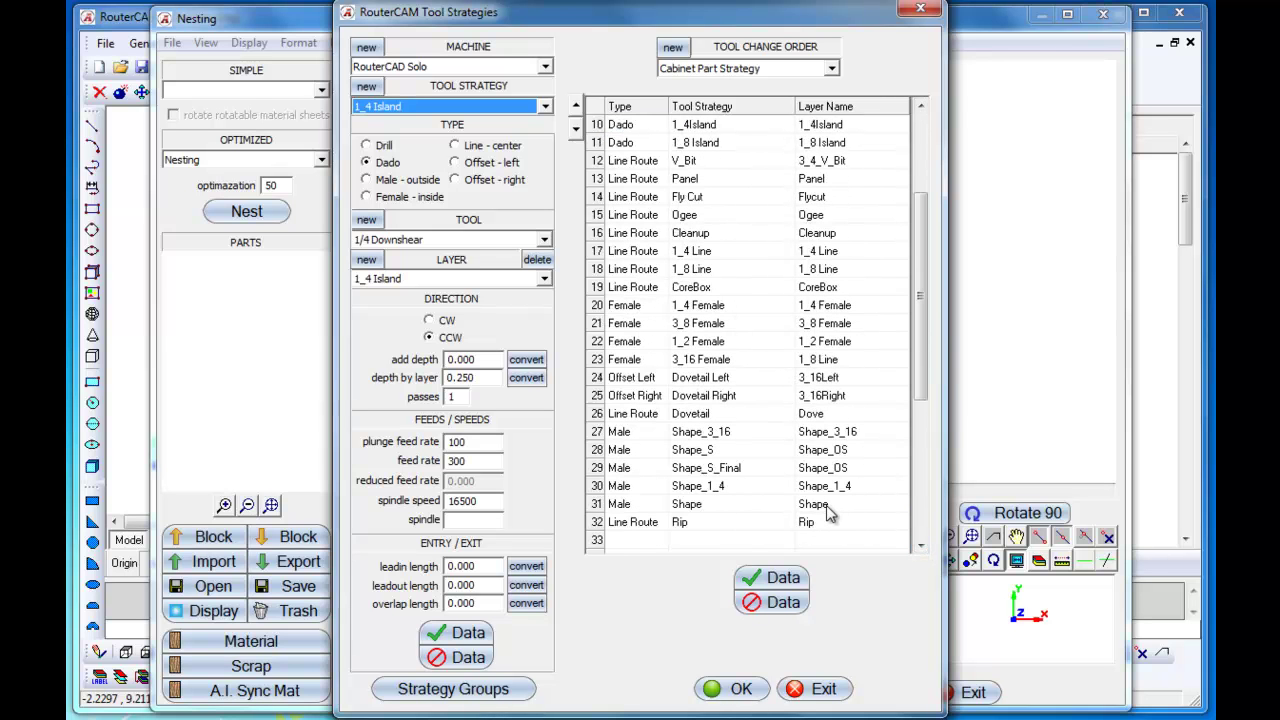